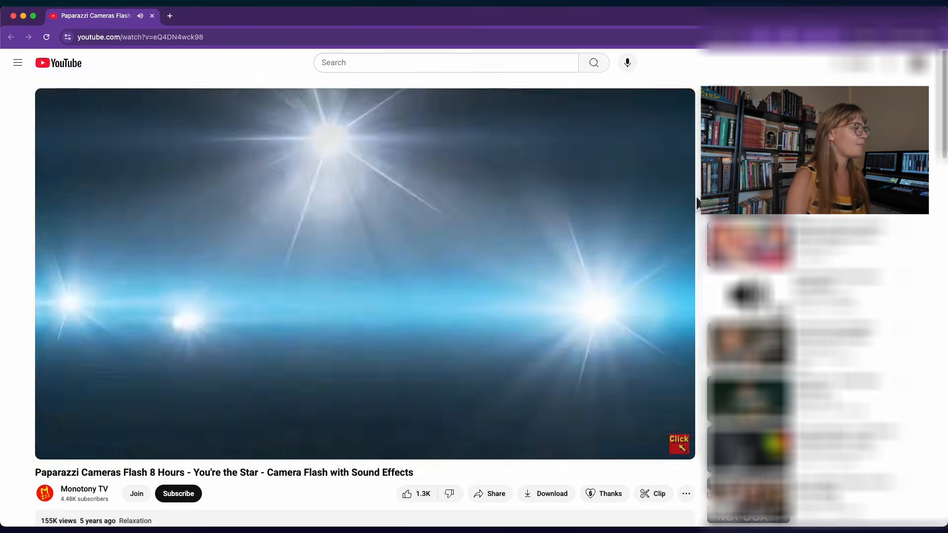
Switch to grandMA3 onPC and box-select the fixtures in the 3D viewer, linearizing their selection grid.
{"action": "key", "text": "super+Tab"}
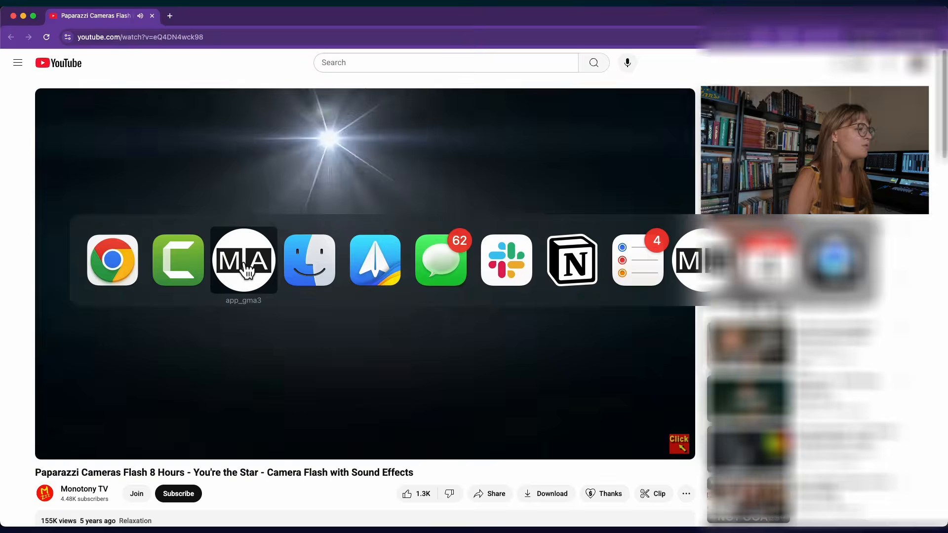
{"action": "left_click", "coordinate": [245, 270]}
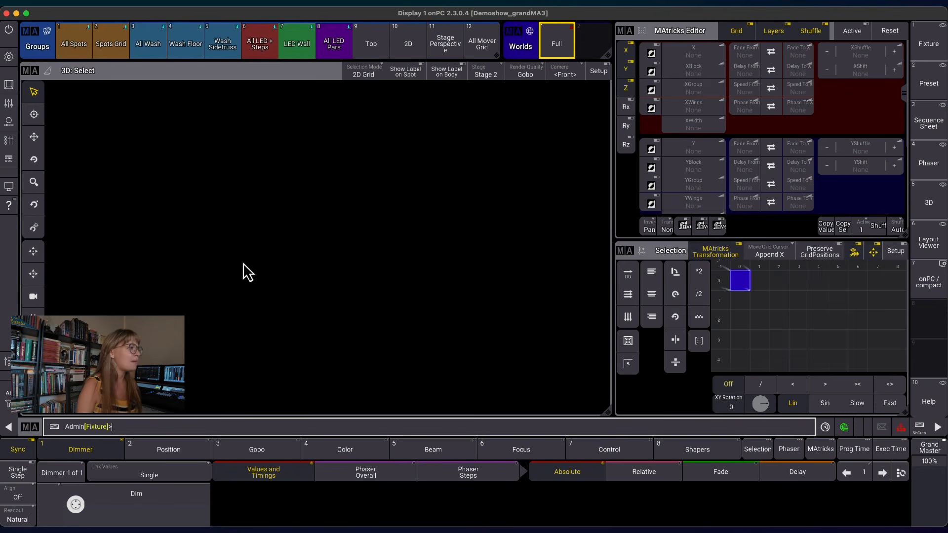
{"action": "left_click_drag", "start_coordinate": [86, 114], "coordinate": [151, 149]}
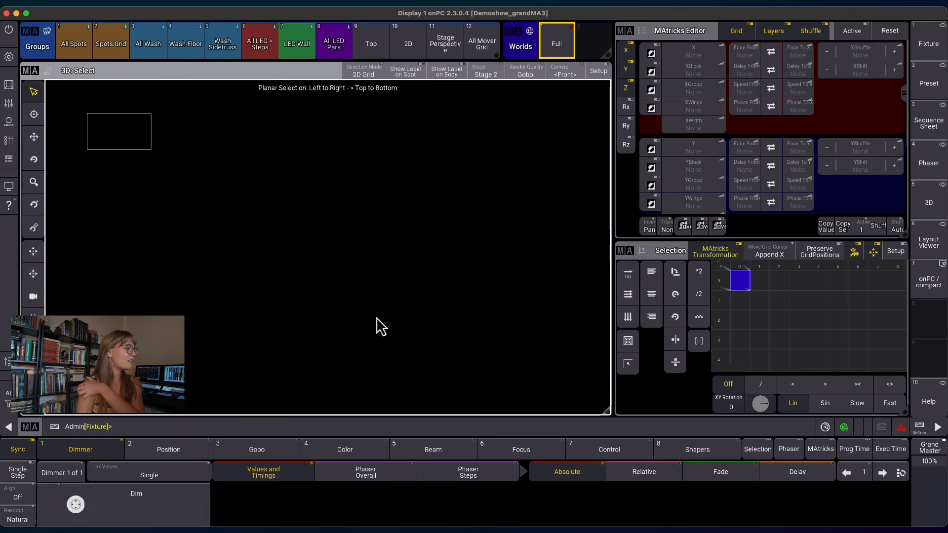
{"action": "left_click_drag", "start_coordinate": [527, 384], "coordinate": [530, 384]}
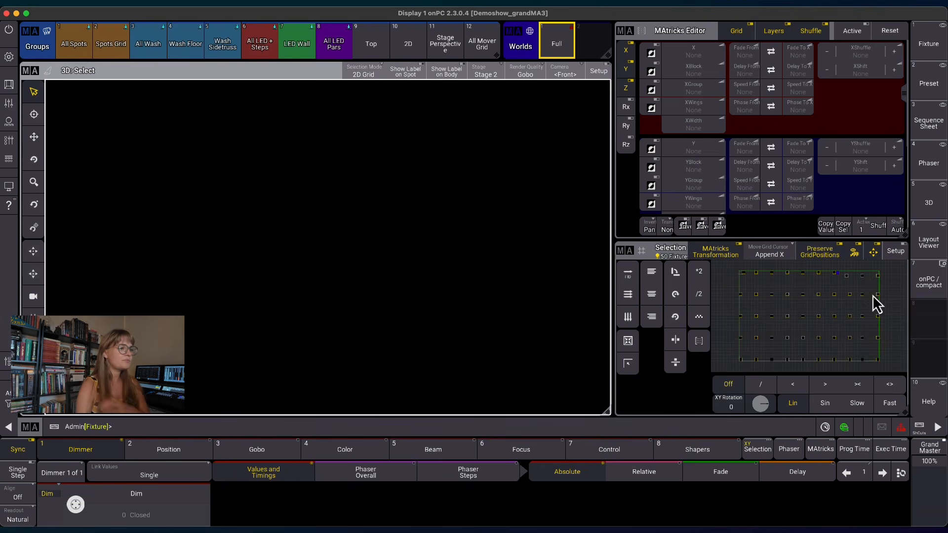
{"action": "left_click", "coordinate": [632, 278]}
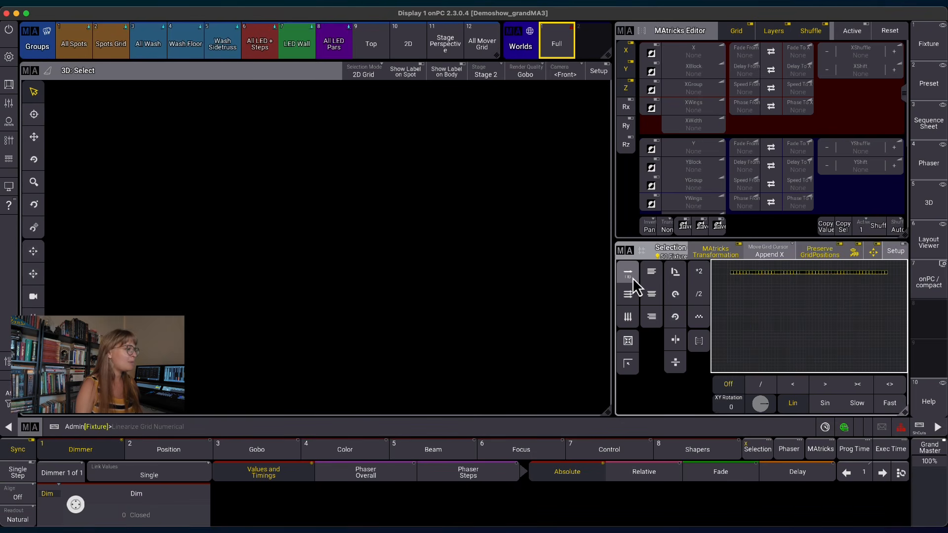
Set the selected fixtures' dimmer to 100.
{"action": "left_click", "coordinate": [458, 424]}
{"action": "type", "text": "at "}
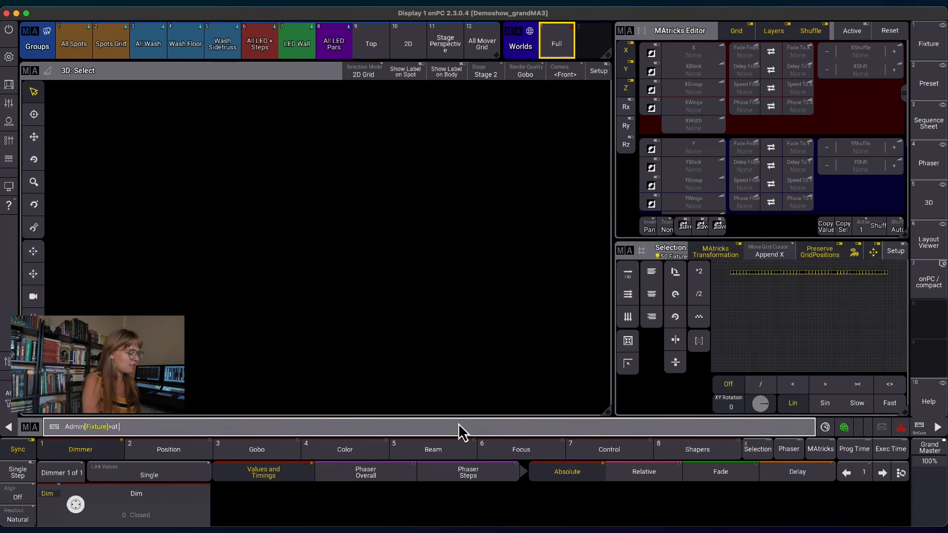
{"action": "type", "text": "100"}
{"action": "key", "text": "Return"}
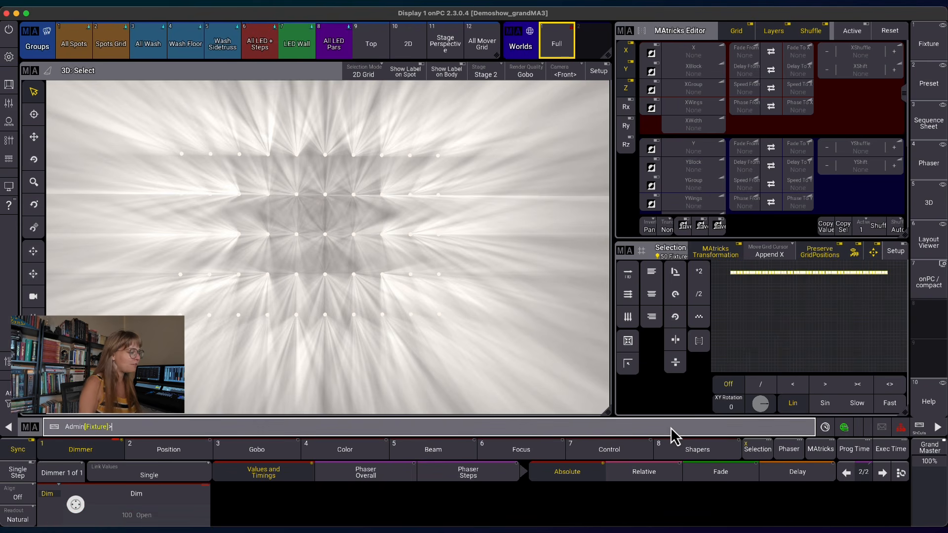
{"action": "key", "text": "Return"}
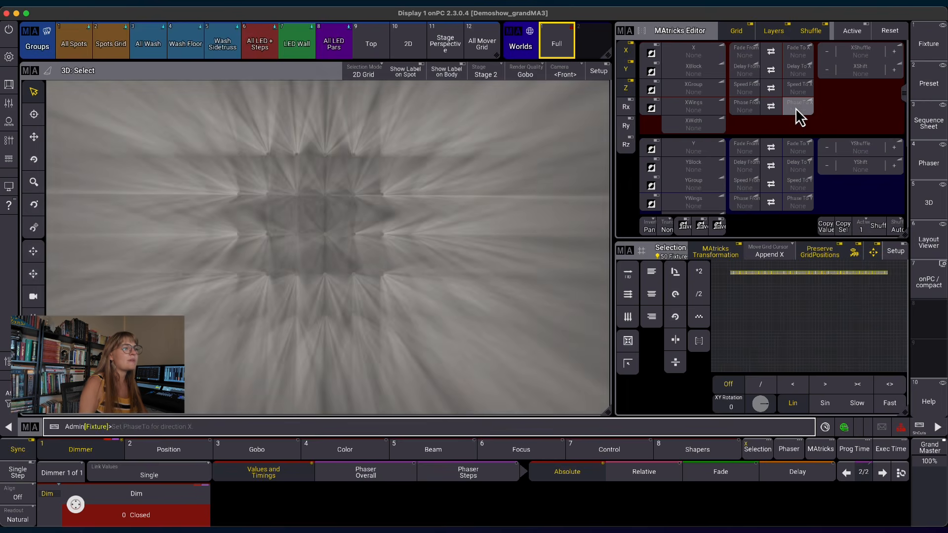
Set the MAtricks X phase to run from 0 to 360°.
{"action": "left_click", "coordinate": [796, 108]}
{"action": "left_click", "coordinate": [780, 226]}
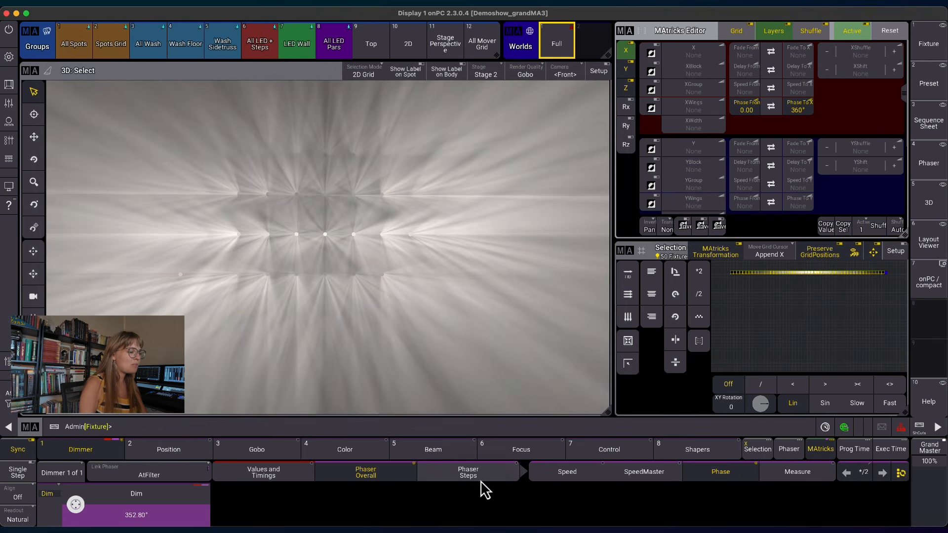
Set the dimmer phaser step transition to 0%.
{"action": "left_click", "coordinate": [481, 480]}
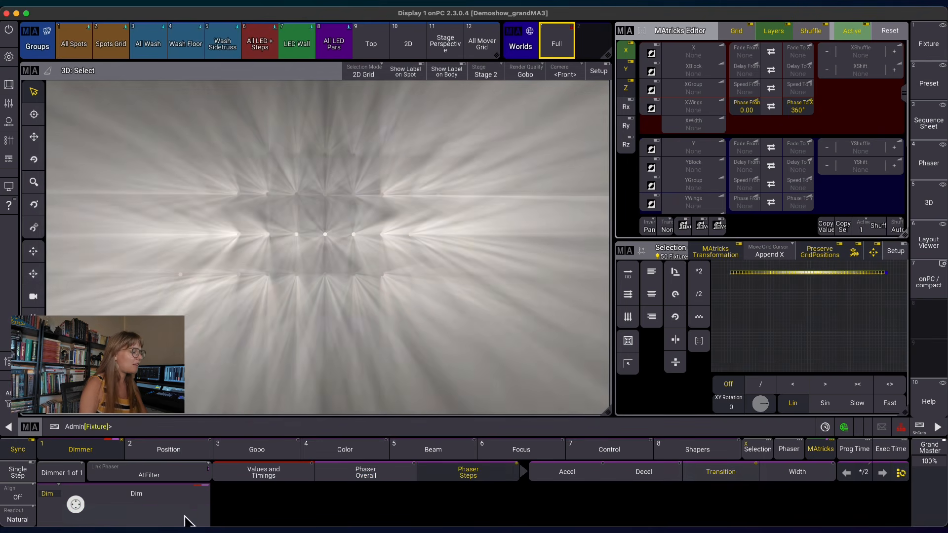
{"action": "left_click", "coordinate": [138, 510]}
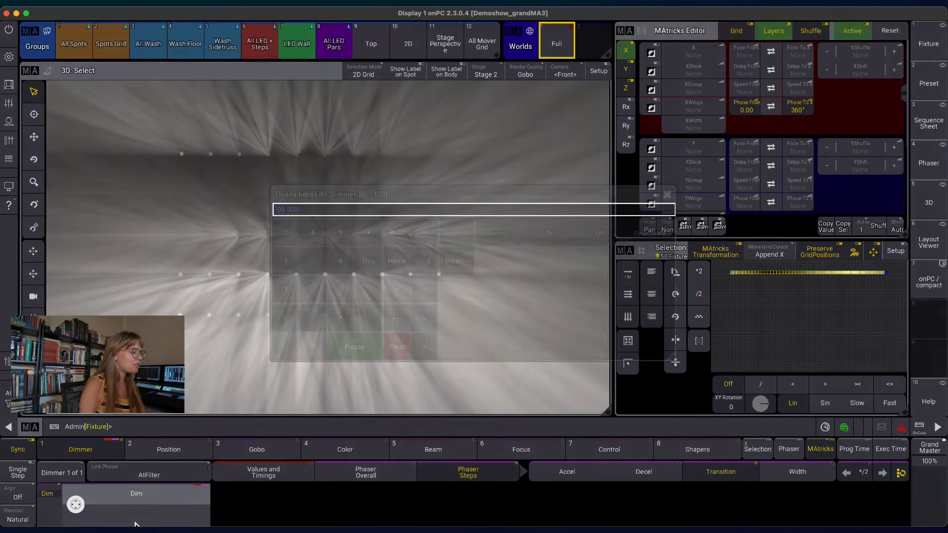
{"action": "type", "text": "0"}
{"action": "key", "text": "Return"}
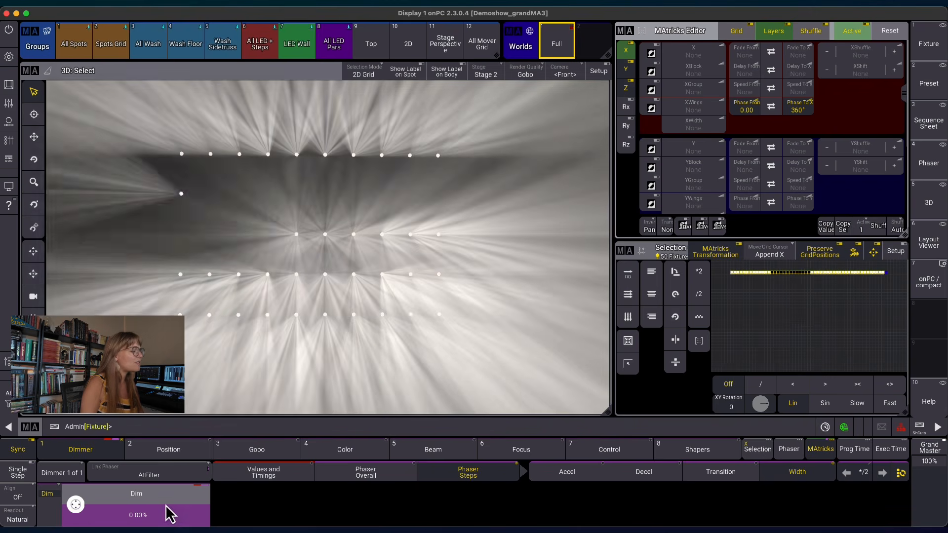
Set the dimmer phaser width to 4%.
{"action": "left_click", "coordinate": [168, 513]}
{"action": "key", "text": "Return"}
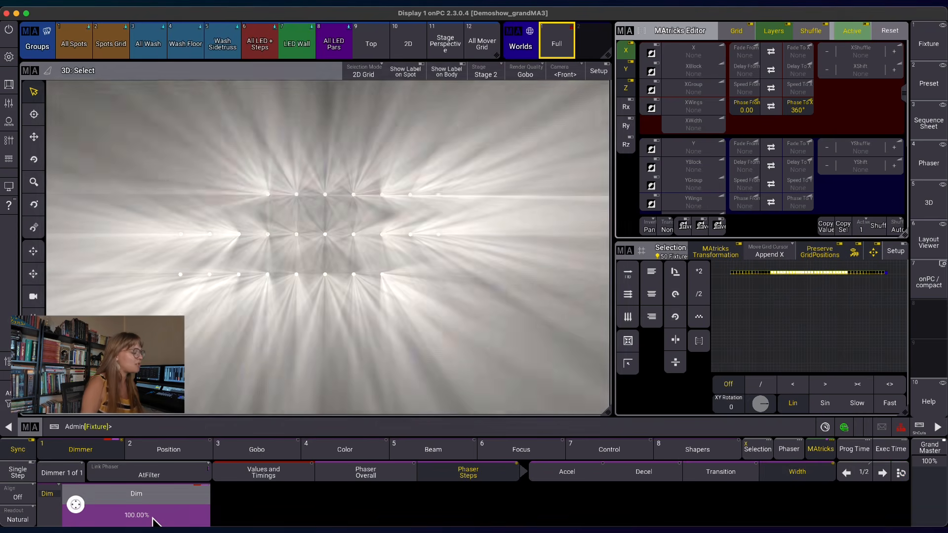
{"action": "left_click", "coordinate": [152, 518]}
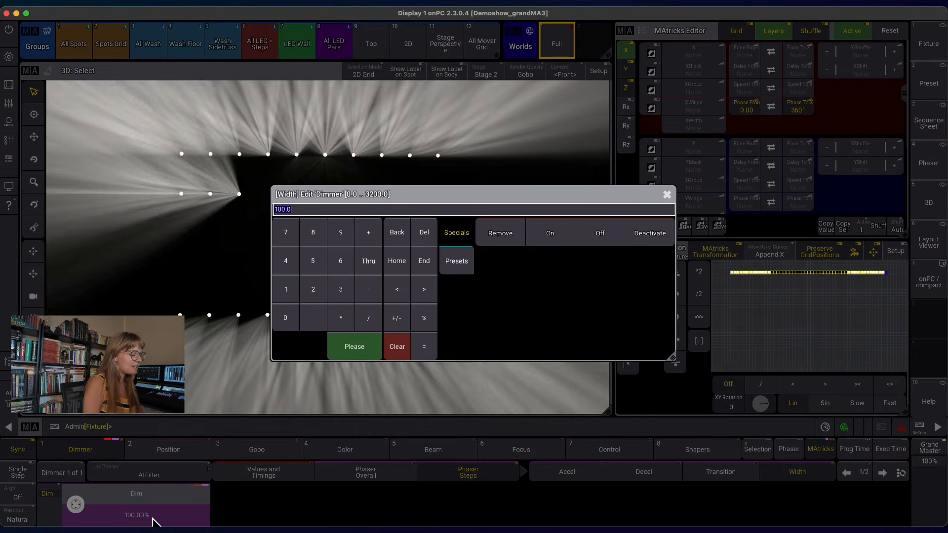
{"action": "key", "text": "Return"}
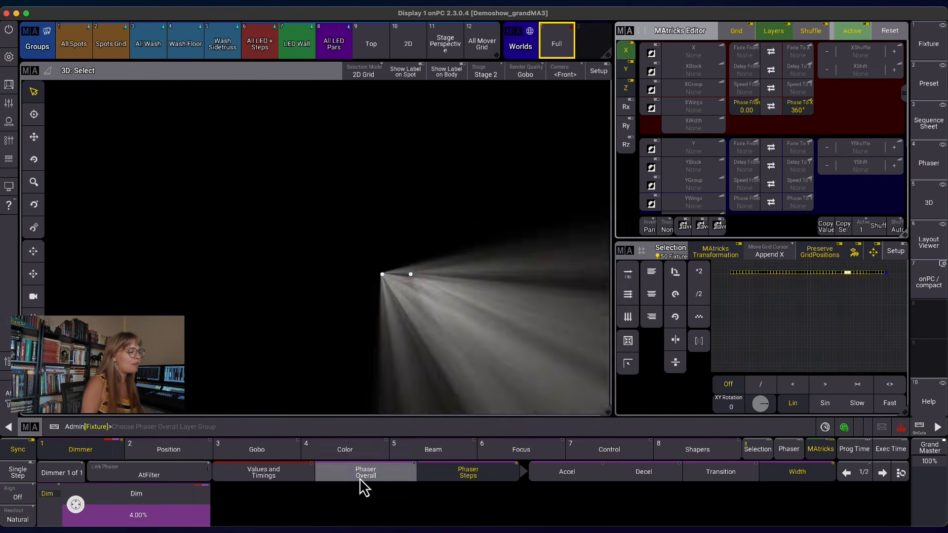
Set the phaser measure to 2 and raise the speed to about 24.27 BPM.
{"action": "left_click", "coordinate": [359, 476]}
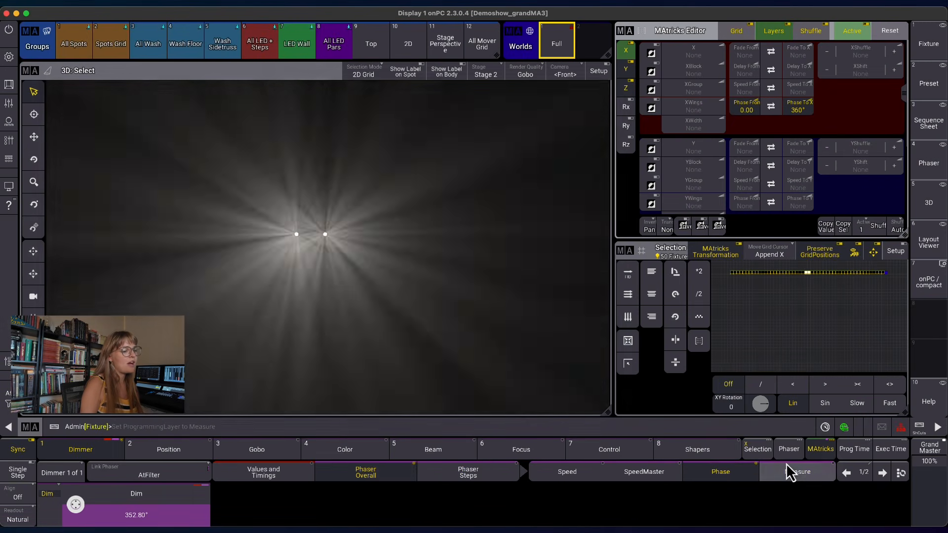
{"action": "left_click", "coordinate": [789, 472]}
{"action": "left_click", "coordinate": [173, 518]}
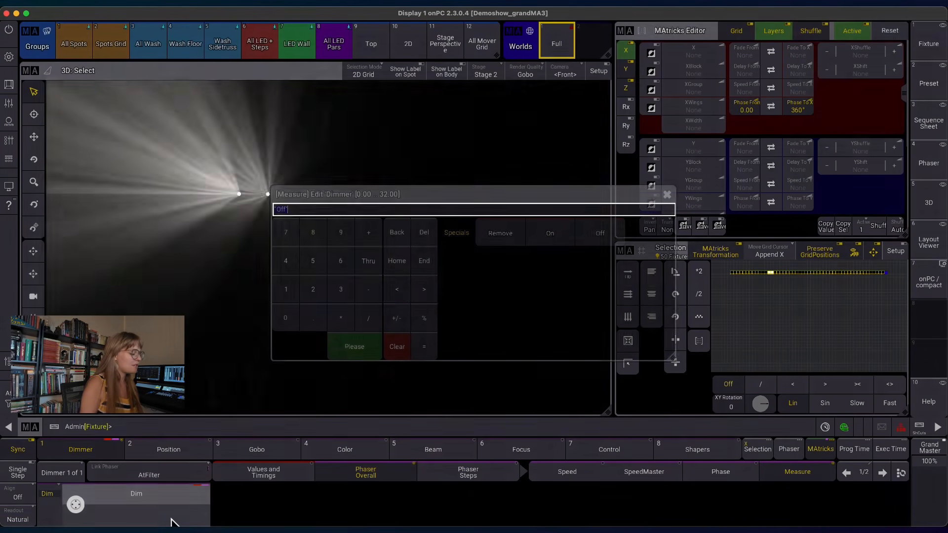
{"action": "type", "text": "2"}
{"action": "key", "text": "Return"}
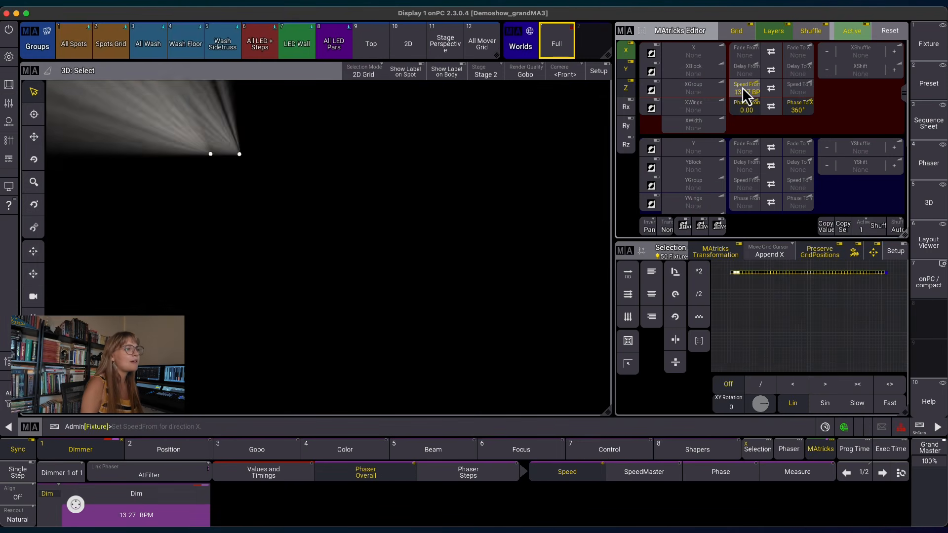
{"action": "scroll", "coordinate": [742, 87], "scroll_direction": "up", "scroll_amount": 11}
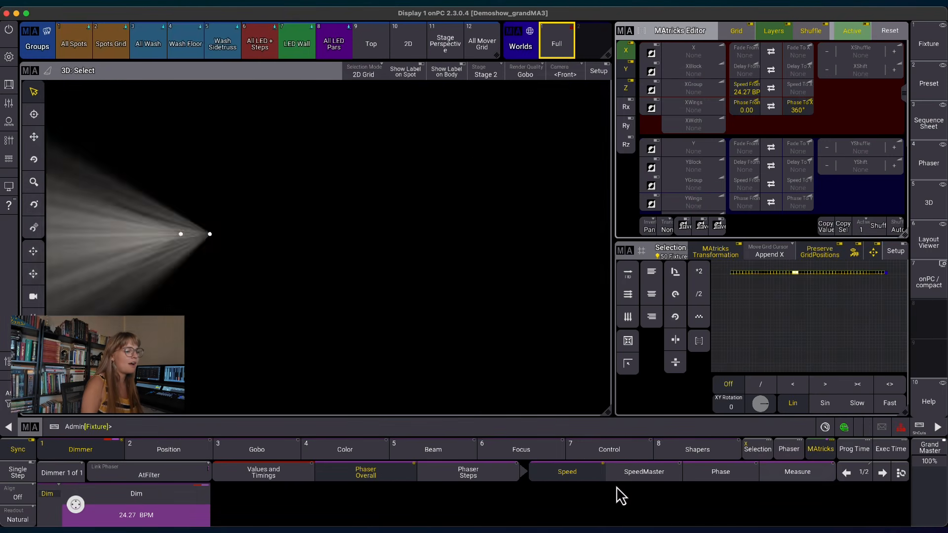
Reduce the dimmer phaser width to 2%.
{"action": "left_click", "coordinate": [474, 476]}
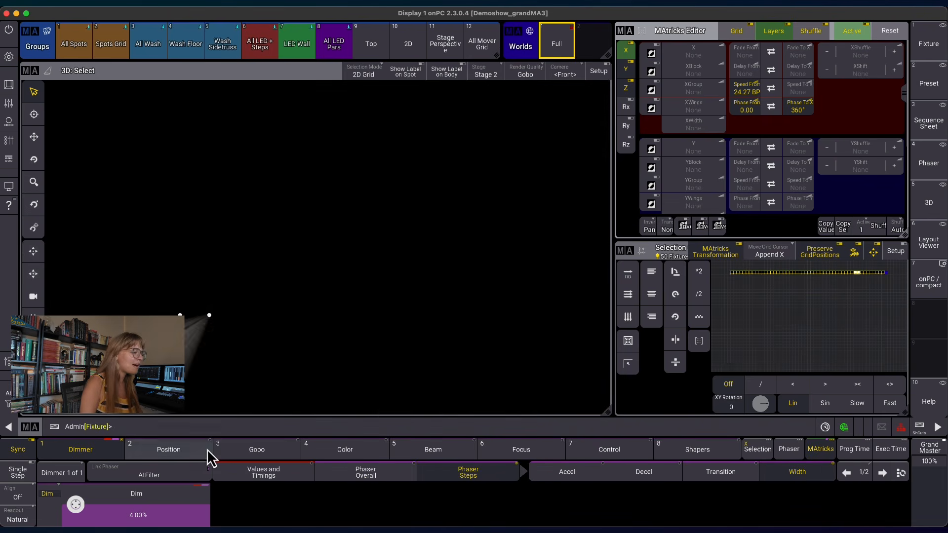
{"action": "scroll", "coordinate": [76, 511], "scroll_direction": "down", "scroll_amount": 2}
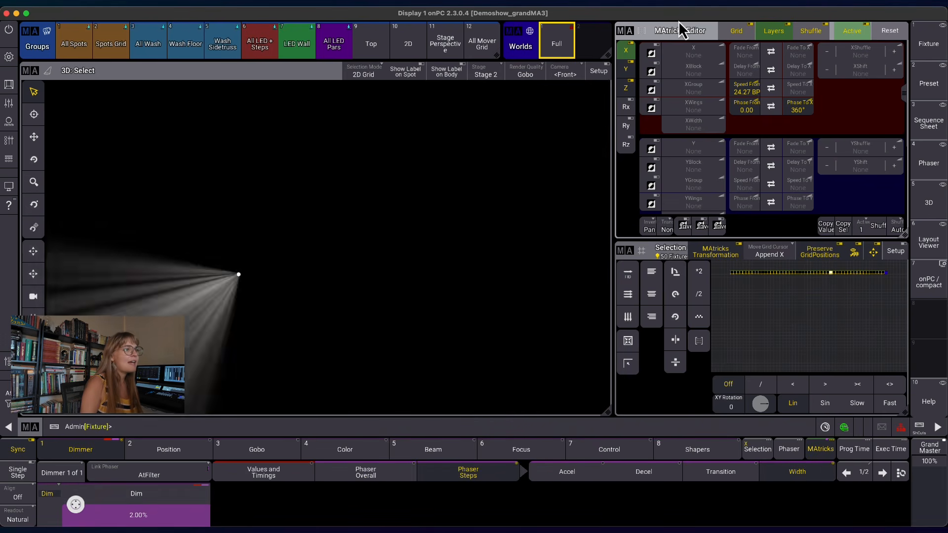
Shuffle the MAtricks order randomly and set the XGroup to 24.
{"action": "left_click", "coordinate": [876, 225]}
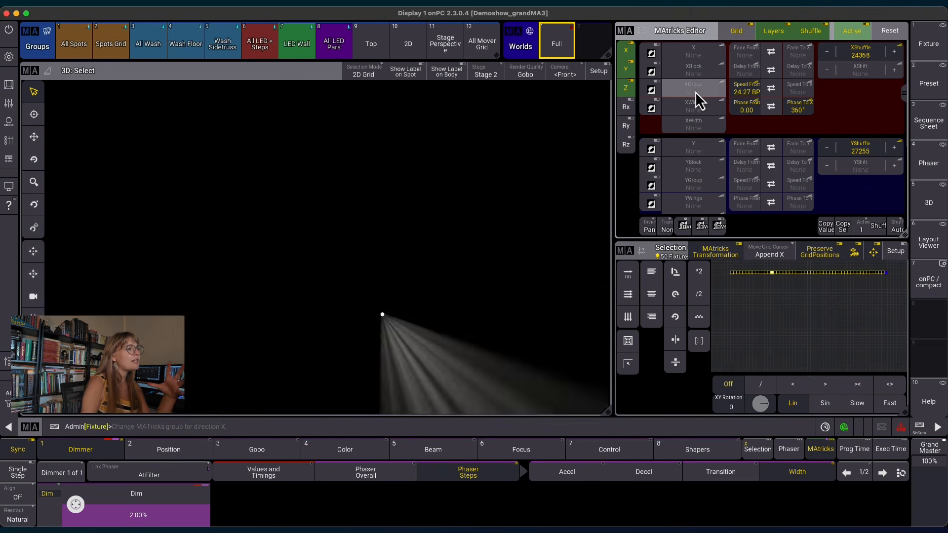
{"action": "left_click", "coordinate": [695, 91]}
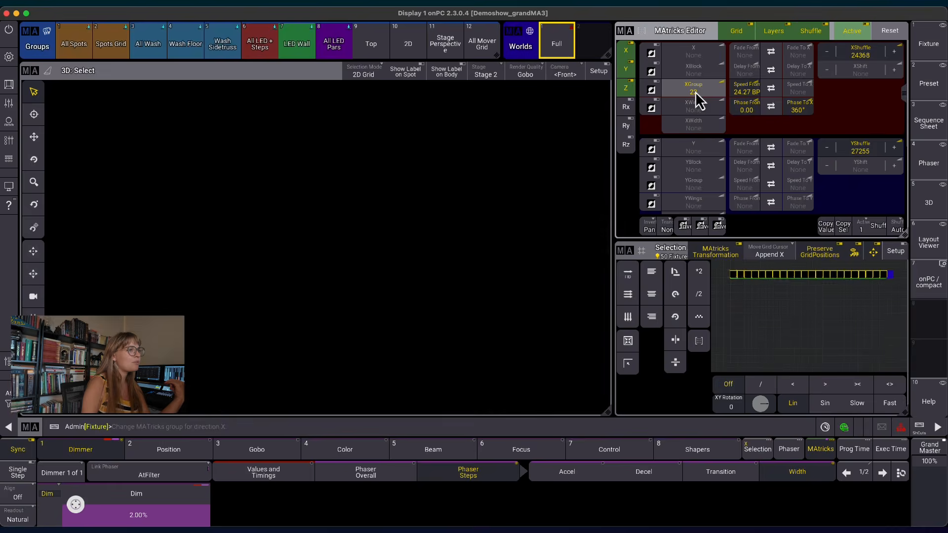
{"action": "scroll", "coordinate": [695, 91], "scroll_direction": "up", "scroll_amount": 2}
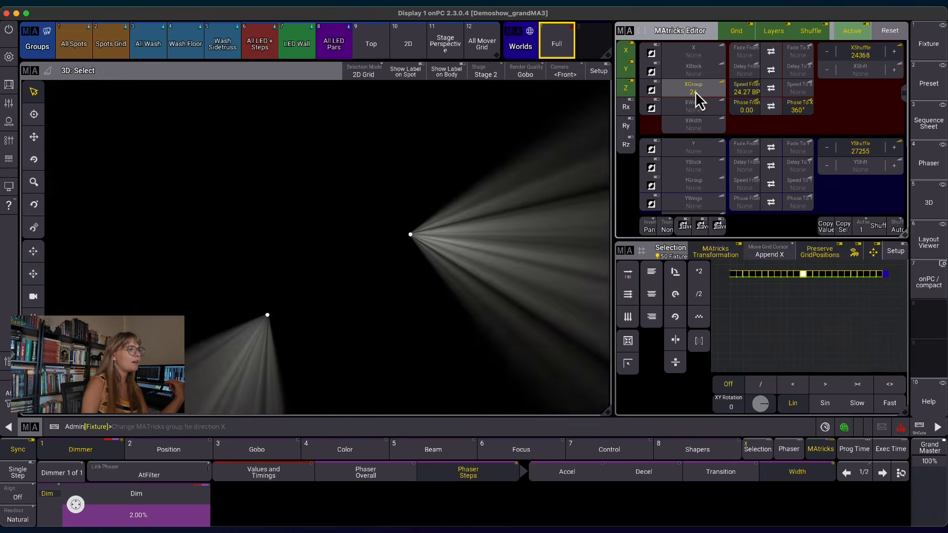
{"action": "left_click", "coordinate": [703, 100]}
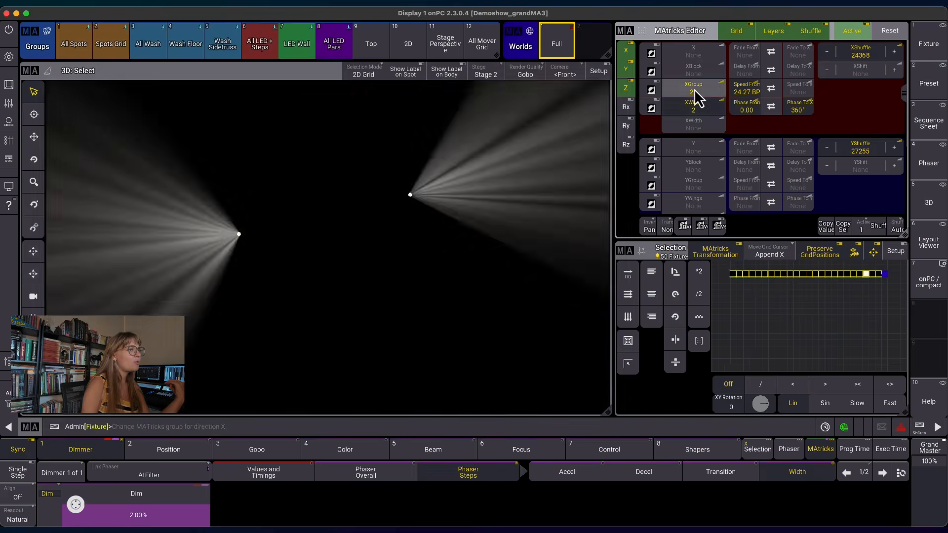
{"action": "scroll", "coordinate": [692, 110], "scroll_direction": "down", "scroll_amount": 1}
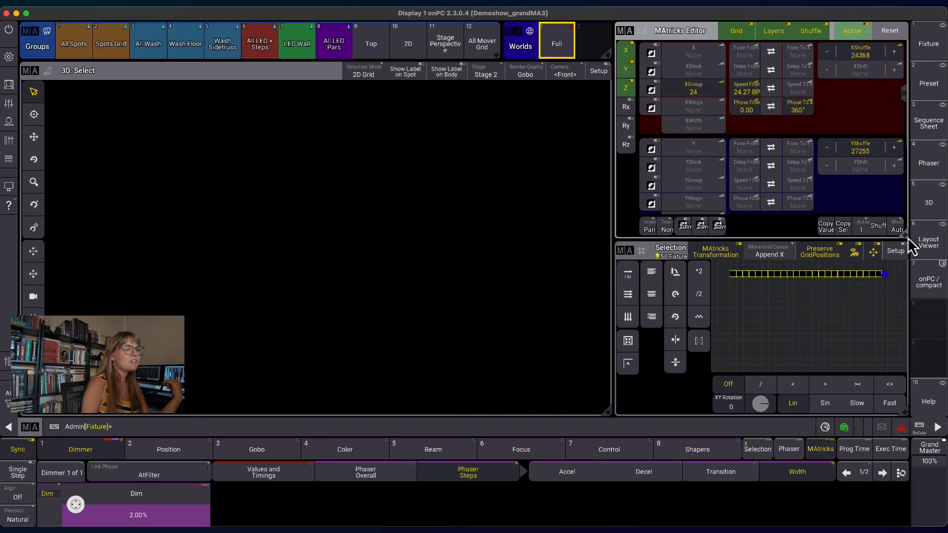
Reshuffle the MAtricks X and Y order randomly three more times.
{"action": "left_click", "coordinate": [878, 224]}
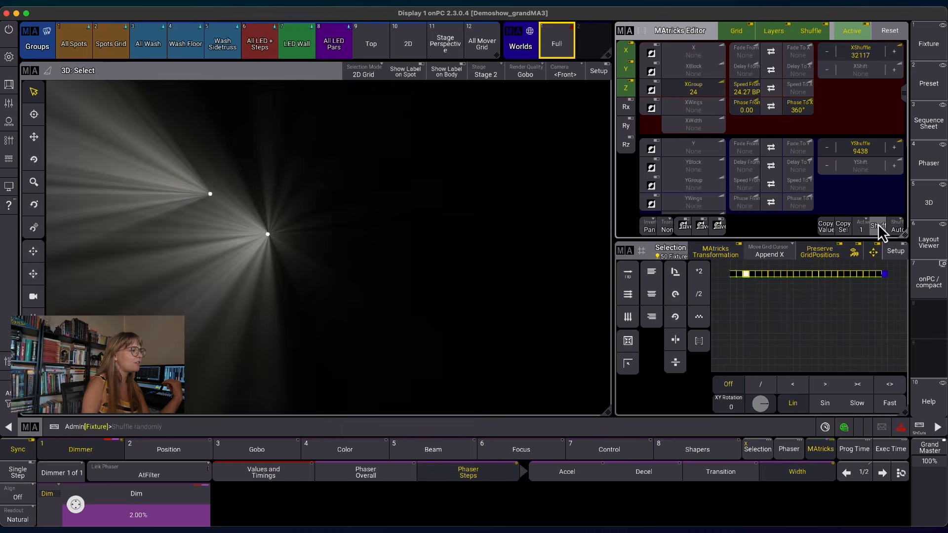
{"action": "left_click", "coordinate": [877, 223]}
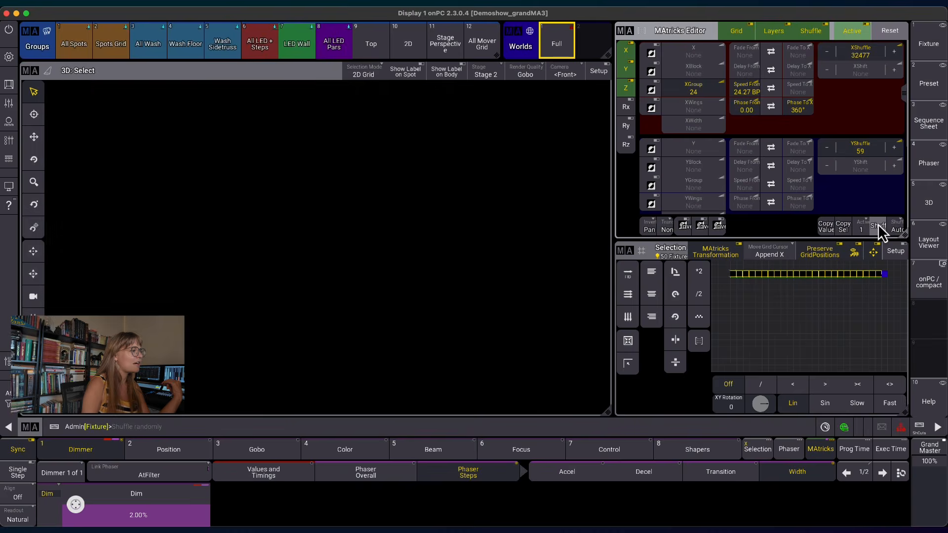
{"action": "left_click", "coordinate": [877, 223]}
Select phaser step 2 and set its dimmer transition to about 3%.
{"action": "left_click", "coordinate": [882, 473]}
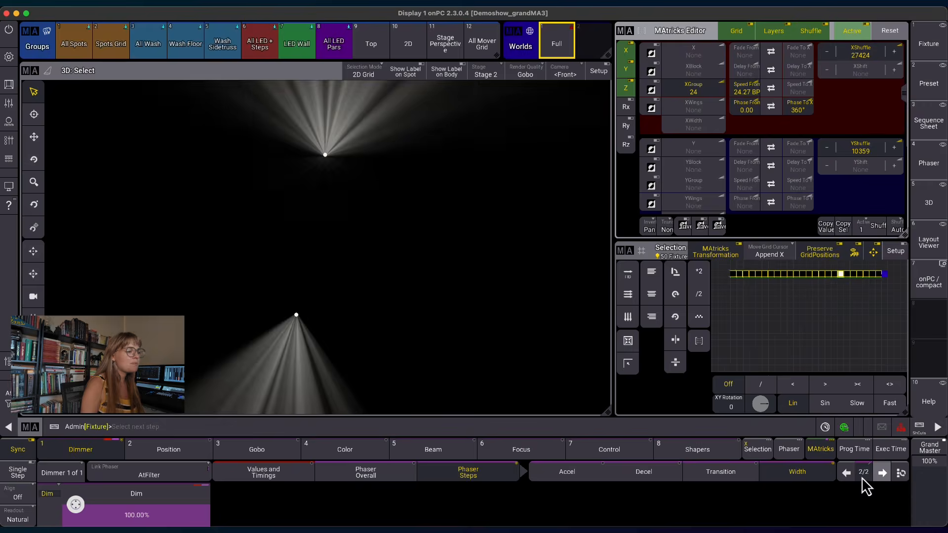
{"action": "left_click", "coordinate": [567, 472]}
{"action": "left_click", "coordinate": [713, 475]}
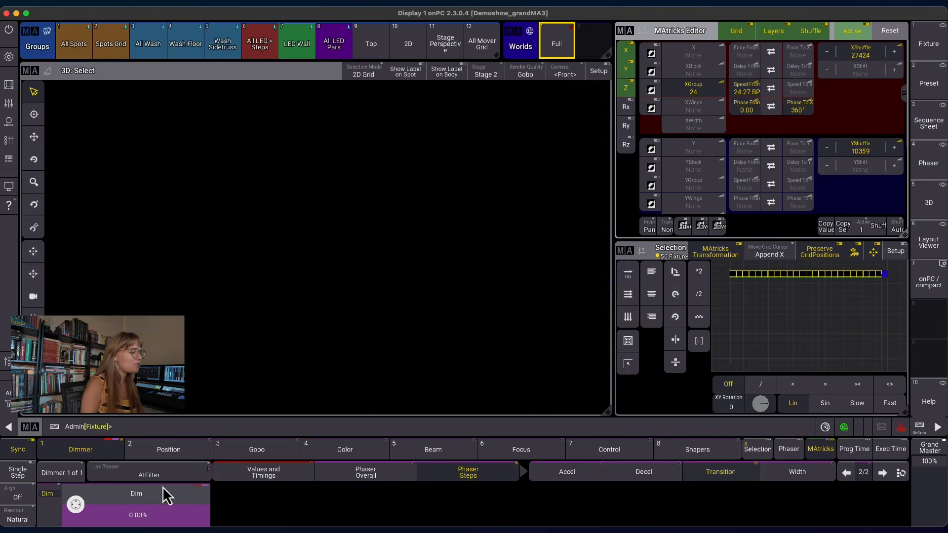
{"action": "left_click_drag", "start_coordinate": [76, 504], "coordinate": [79, 513]}
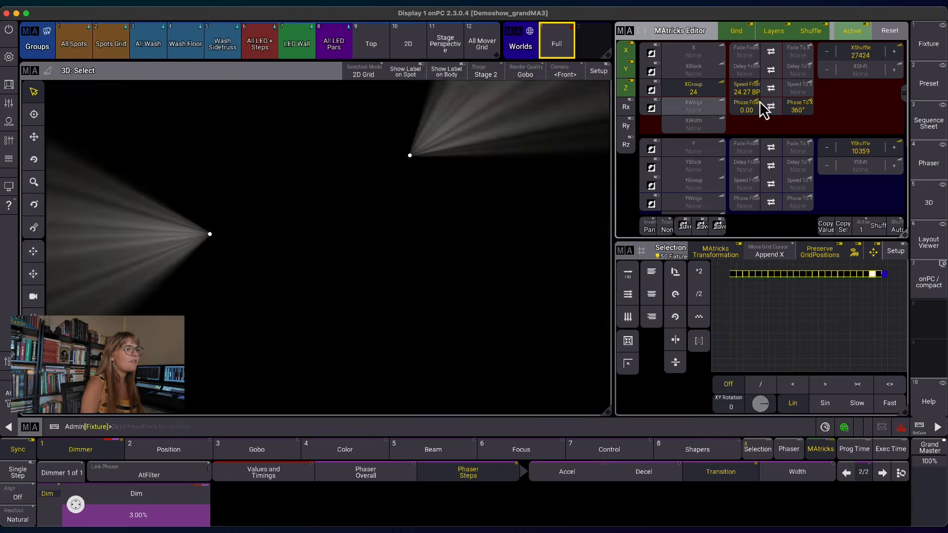
Raise the phaser speed to 41.67 BPM and set the dimmer transition to 5%.
{"action": "left_click", "coordinate": [742, 94]}
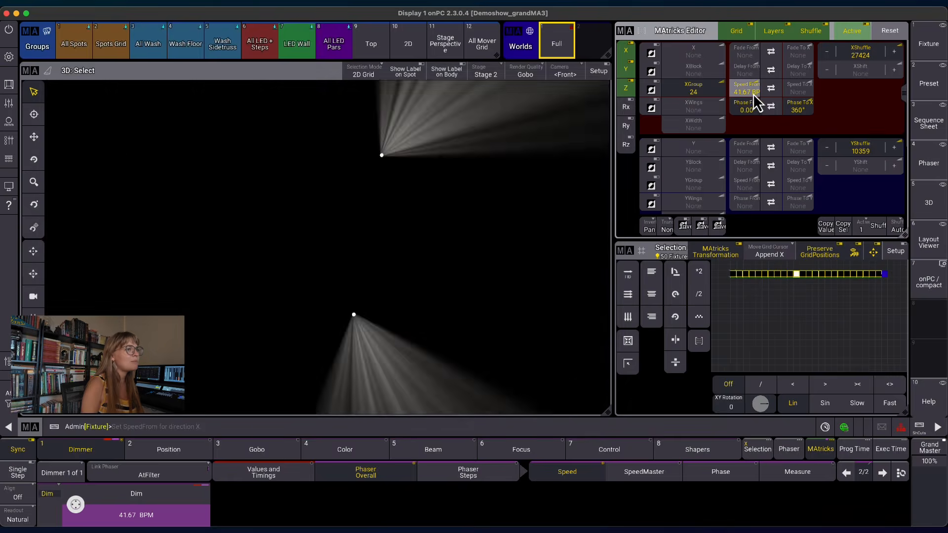
{"action": "left_click", "coordinate": [753, 93]}
{"action": "left_click", "coordinate": [828, 104]}
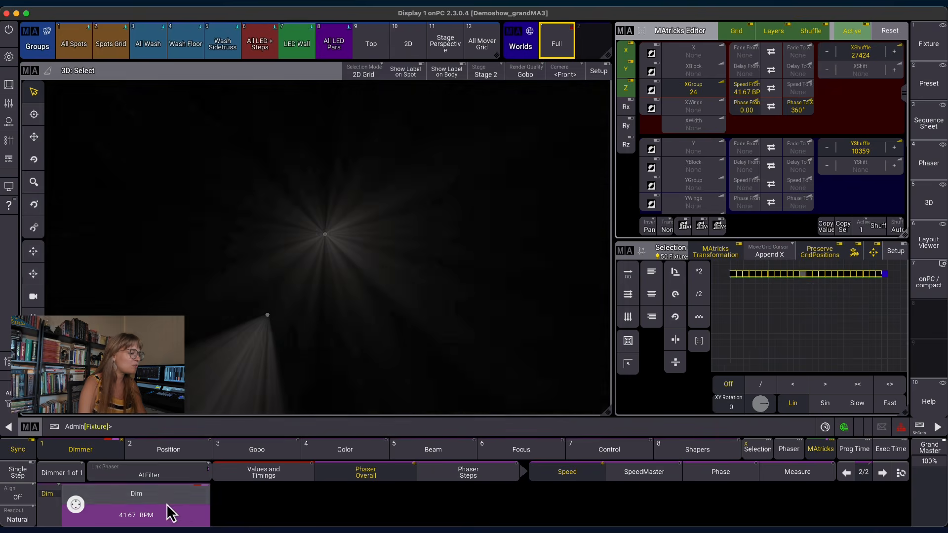
{"action": "left_click", "coordinate": [481, 476]}
{"action": "left_click", "coordinate": [736, 475]}
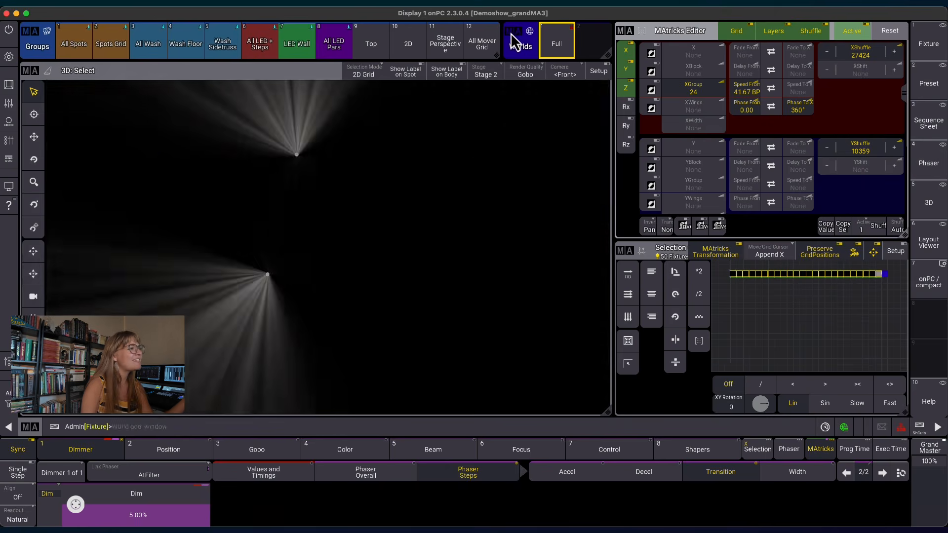
Remove the Groups and Worlds pool window row from the screen layout.
{"action": "left_click", "coordinate": [521, 37]}
{"action": "left_click", "coordinate": [686, 38]}
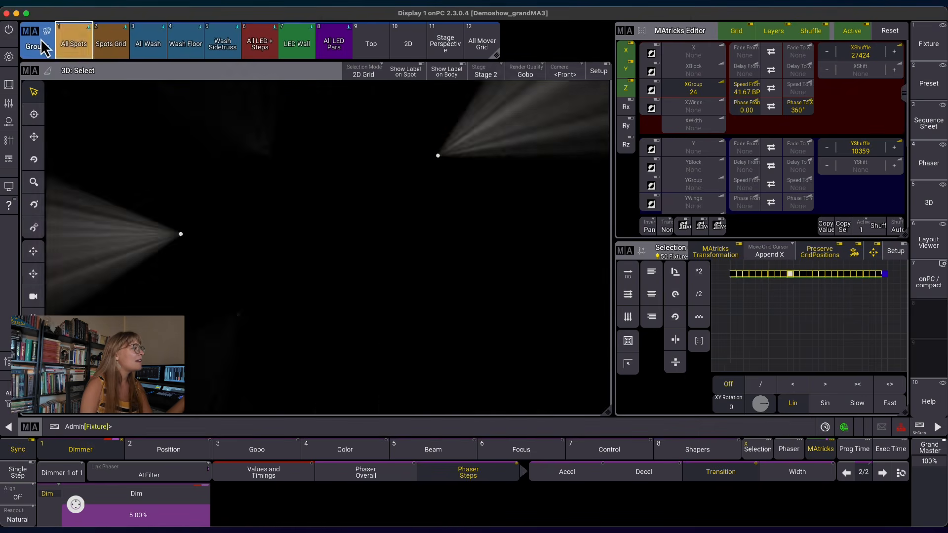
{"action": "left_click", "coordinate": [39, 45]}
{"action": "left_click", "coordinate": [202, 36]}
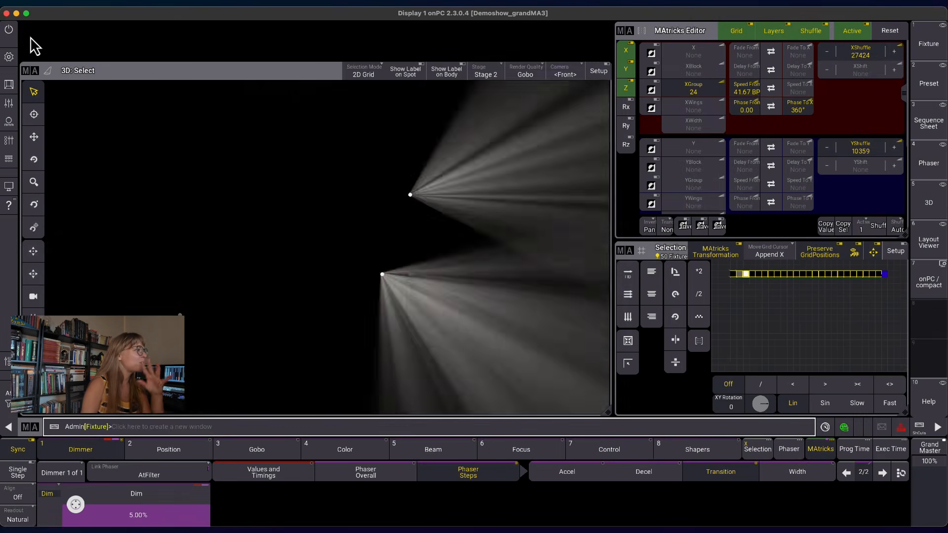
{"action": "left_click", "coordinate": [56, 46]}
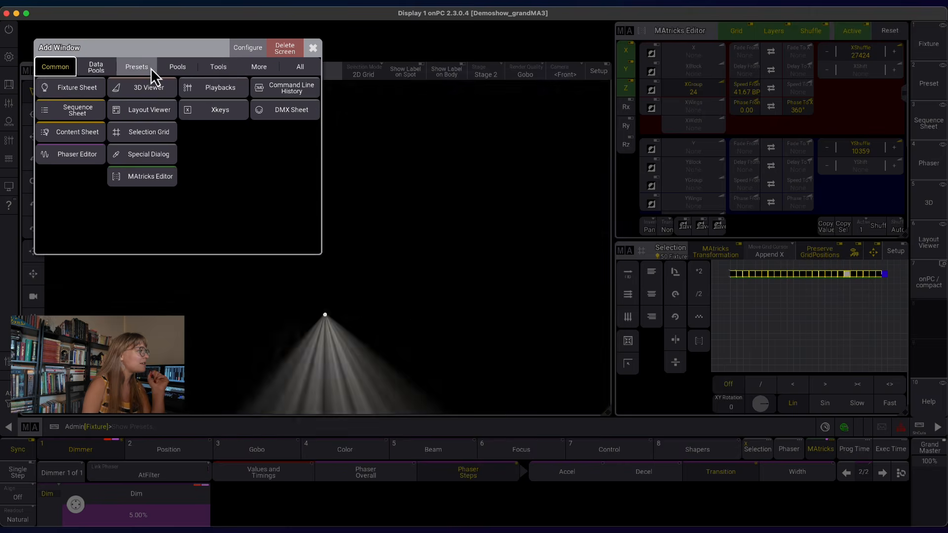
{"action": "left_click", "coordinate": [150, 68]}
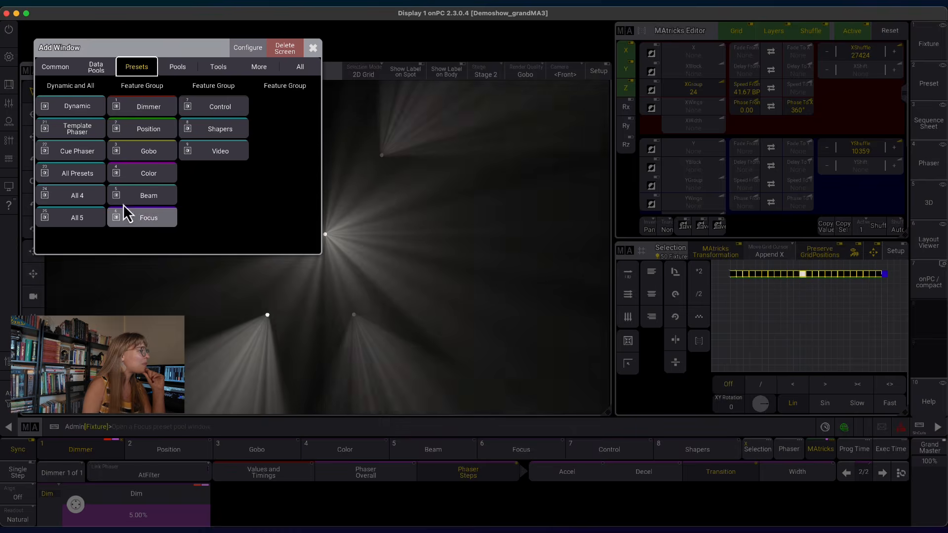
{"action": "left_click", "coordinate": [82, 114]}
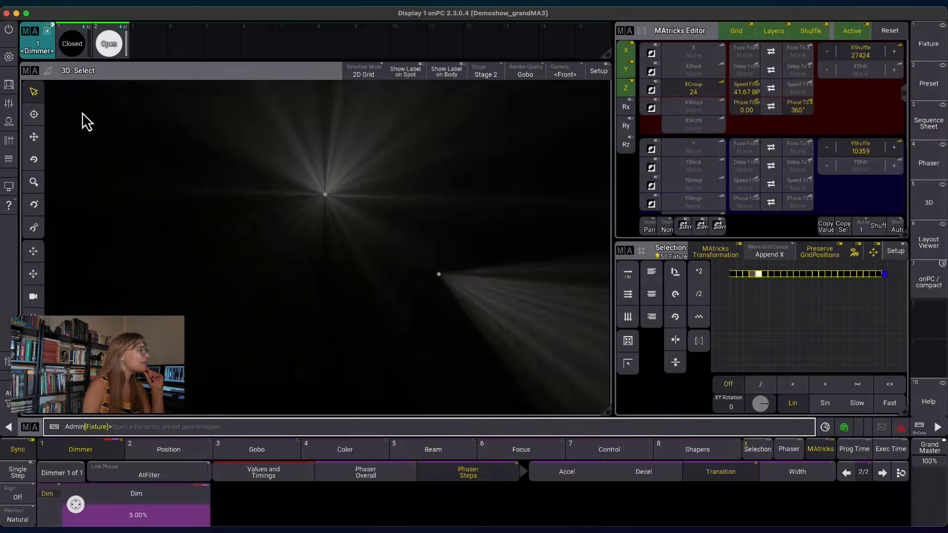
Place an All Presets pool window in the empty row above the 3D viewer.
{"action": "left_click", "coordinate": [42, 40]}
{"action": "left_click", "coordinate": [242, 42]}
{"action": "left_click", "coordinate": [33, 30]}
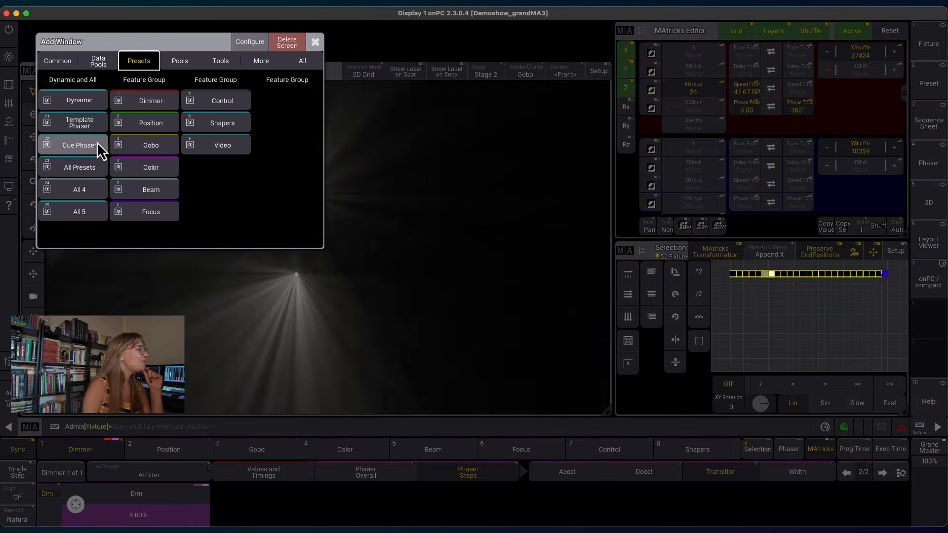
{"action": "left_click", "coordinate": [93, 167]}
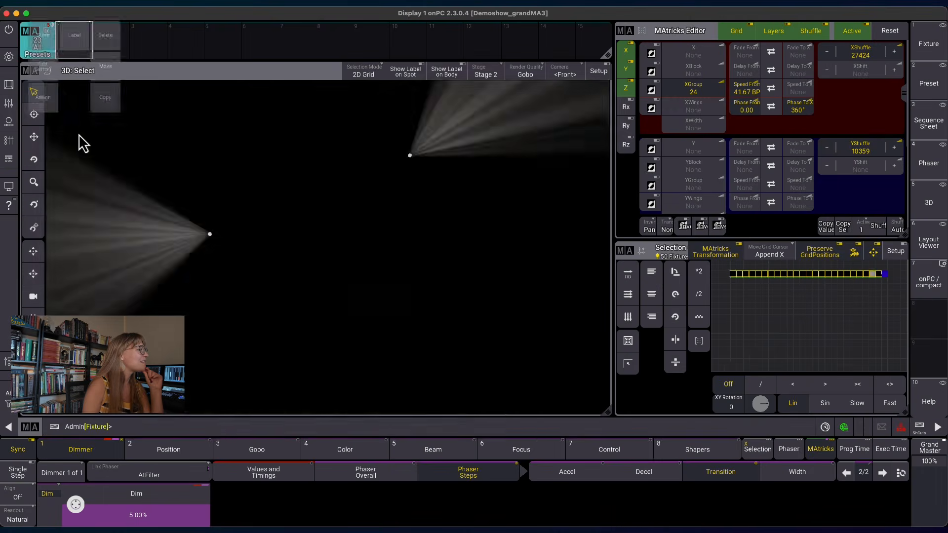
Undo the accidental change to the All Presets pool's first slot with the Oops command.
{"action": "left_click", "coordinate": [74, 50]}
{"action": "left_click_drag", "start_coordinate": [73, 47], "coordinate": [106, 30]}
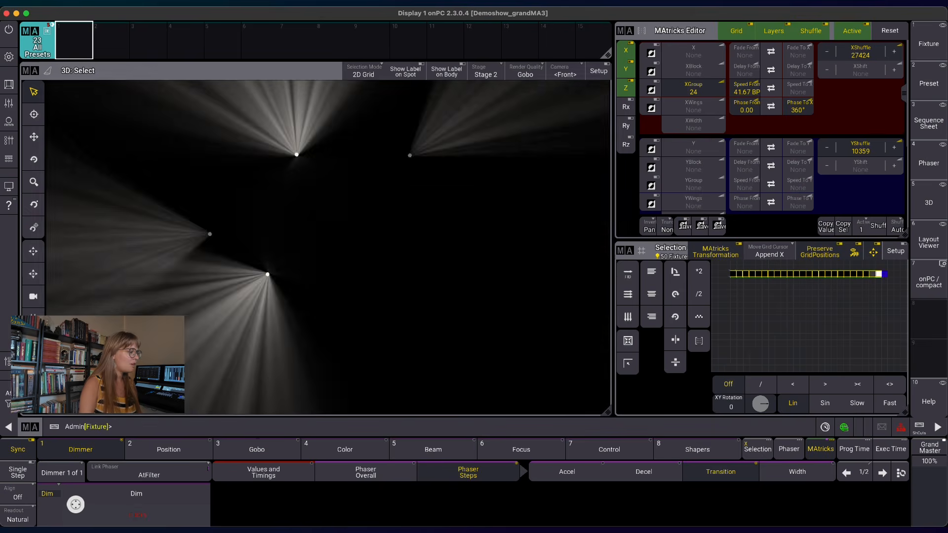
{"action": "left_click", "coordinate": [183, 429]}
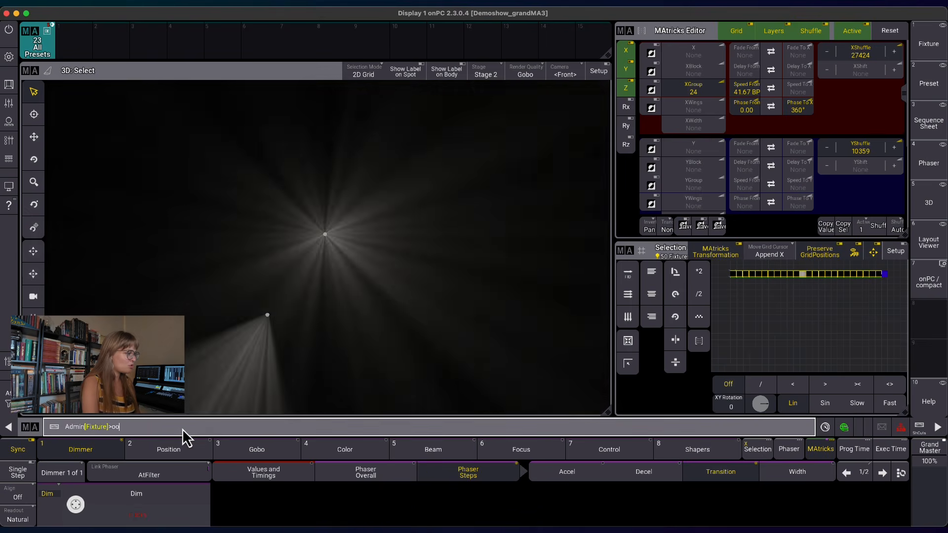
{"action": "type", "text": "opo"}
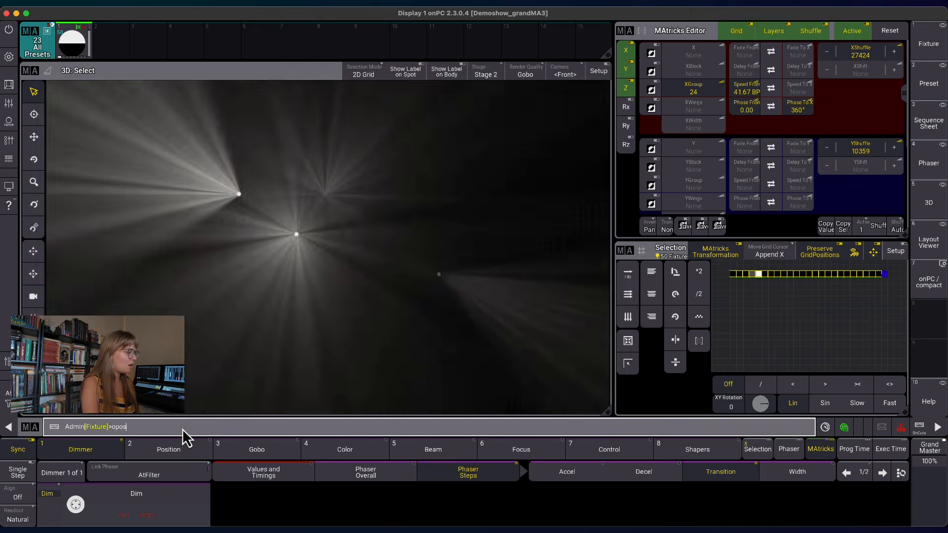
{"action": "key", "text": "BackSpace"}
{"action": "type", "text": "ps"}
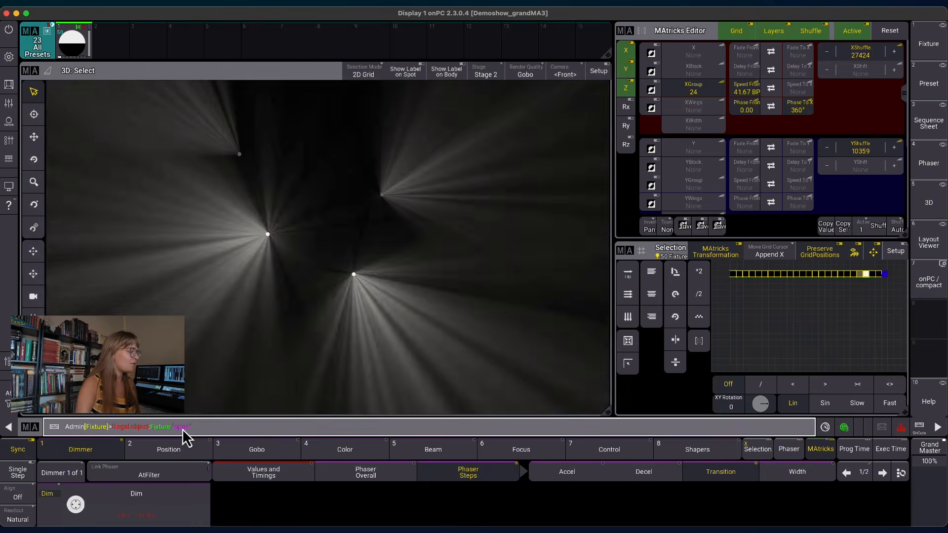
{"action": "key", "text": "BackSpace"}
{"action": "key", "text": "BackSpace"}
{"action": "key", "text": "BackSpace"}
{"action": "key", "text": "BackSpace"}
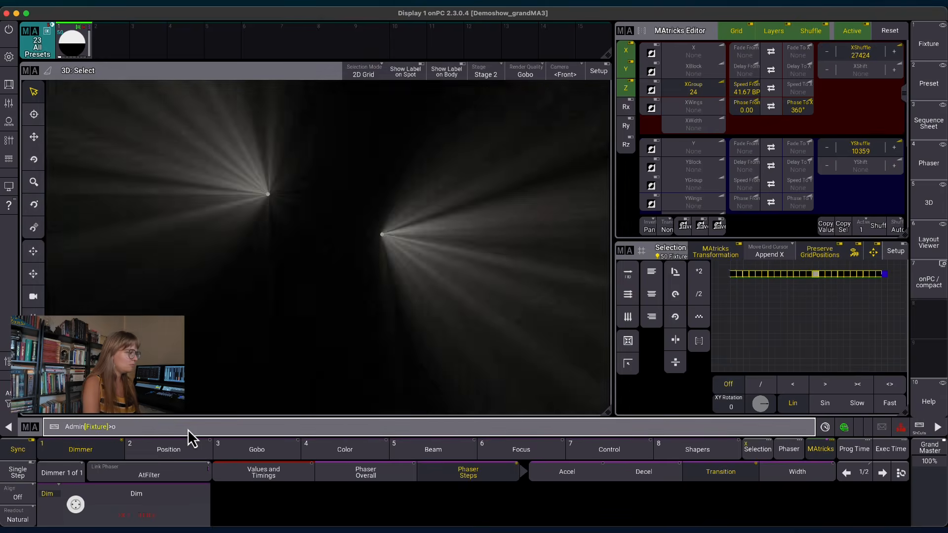
{"action": "type", "text": "oops"}
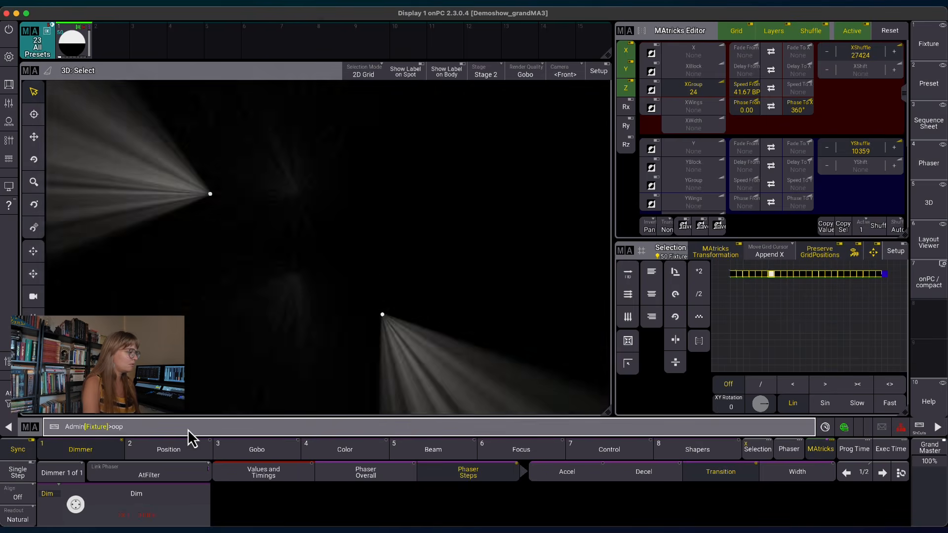
{"action": "key", "text": "Return"}
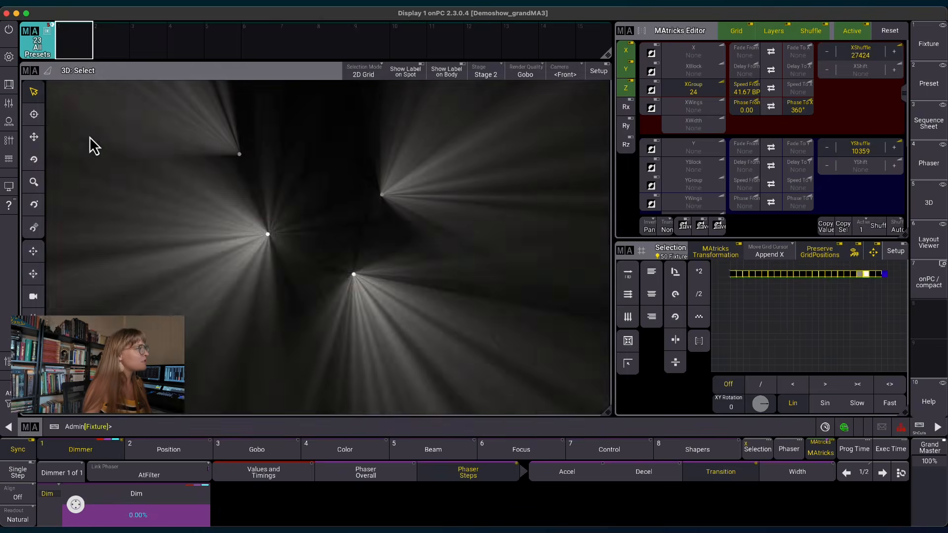
Start a Store command from the command section and set the store preset mode to Universal.
{"action": "left_click", "coordinate": [9, 84]}
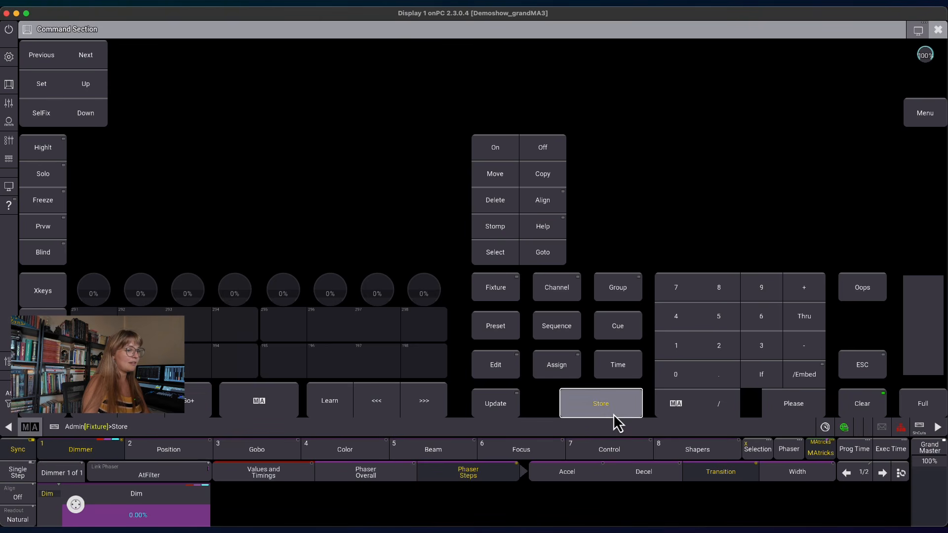
{"action": "left_click", "coordinate": [614, 415]}
{"action": "left_click", "coordinate": [894, 299]}
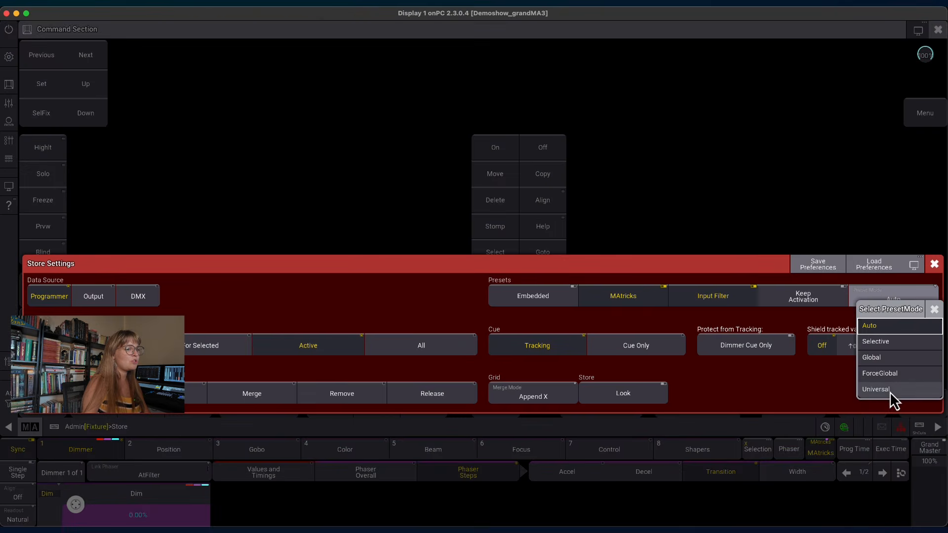
{"action": "left_click", "coordinate": [875, 390]}
{"action": "left_click", "coordinate": [937, 31]}
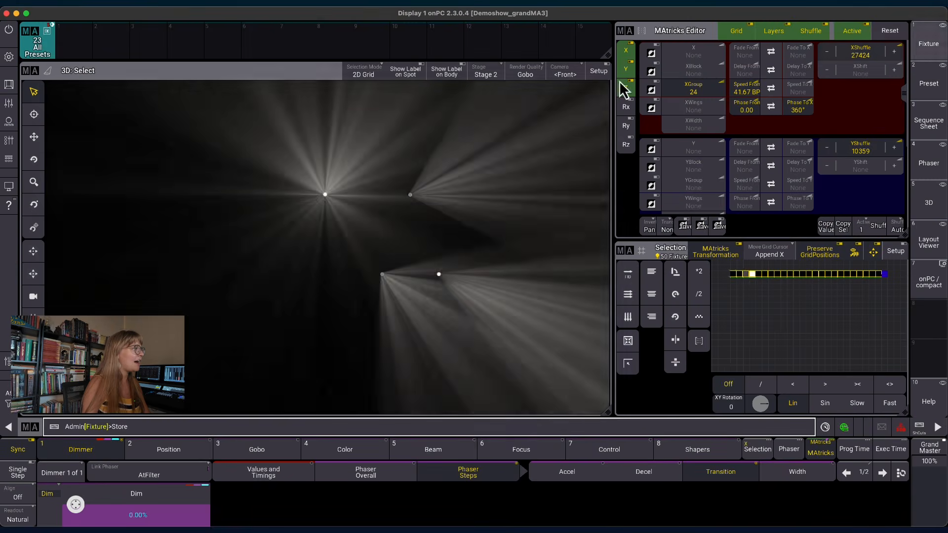